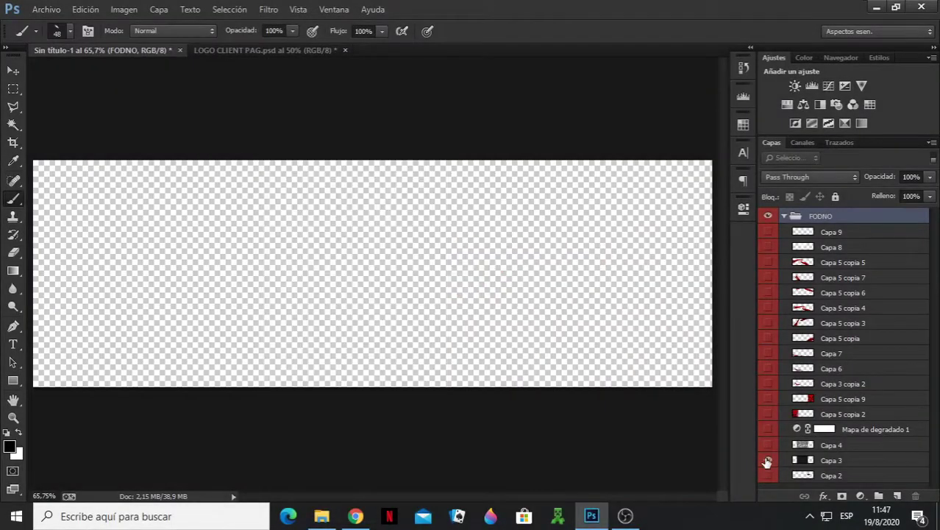
# - Show the hidden background layers and open the 3D SHXWTIME title image for the banner
pyautogui.click(768, 399)
pyautogui.click(767, 414)
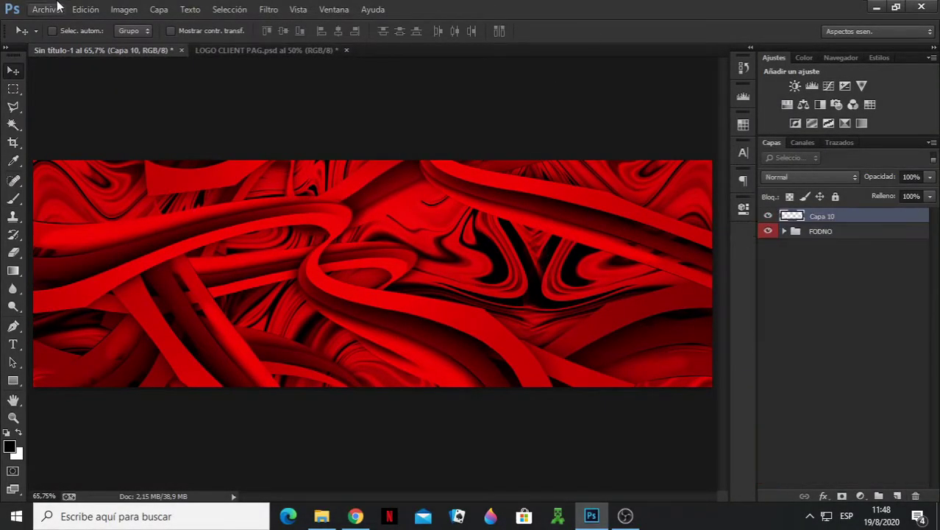
pyautogui.click(47, 8)
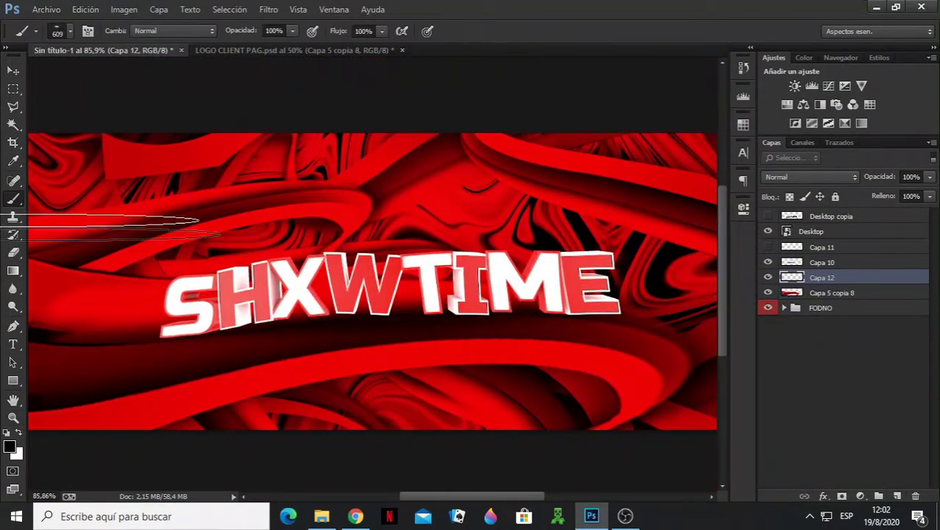
# - Make a zero-fill black copy of the title, flipped vertically and warped beneath it
pyautogui.moveTo(930, 196); pyautogui.dragTo(825, 217)
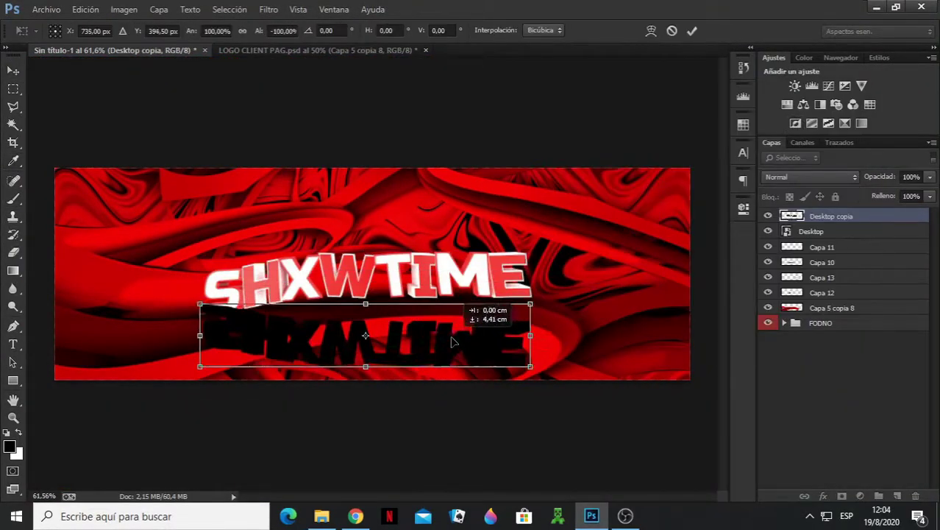
pyautogui.moveTo(607, 333); pyautogui.dragTo(608, 307)
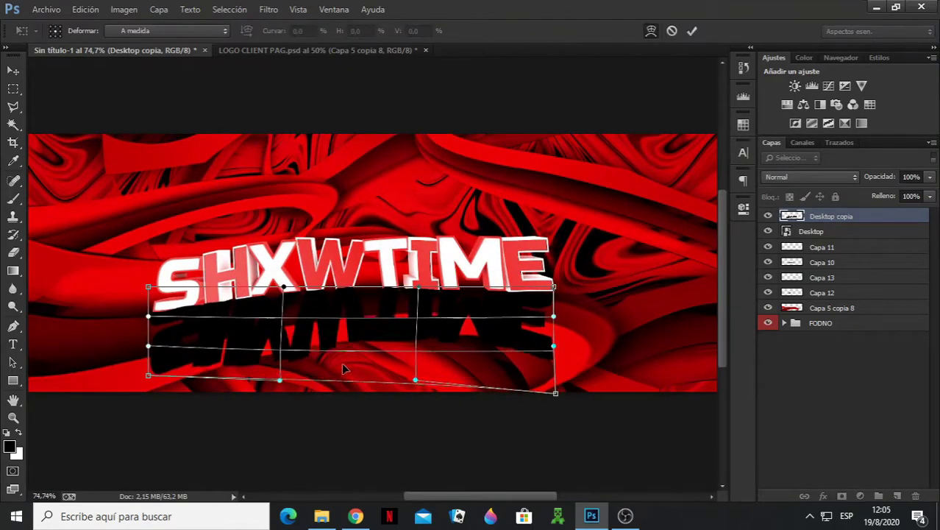
pyautogui.press('Return')
pyautogui.click(810, 177)
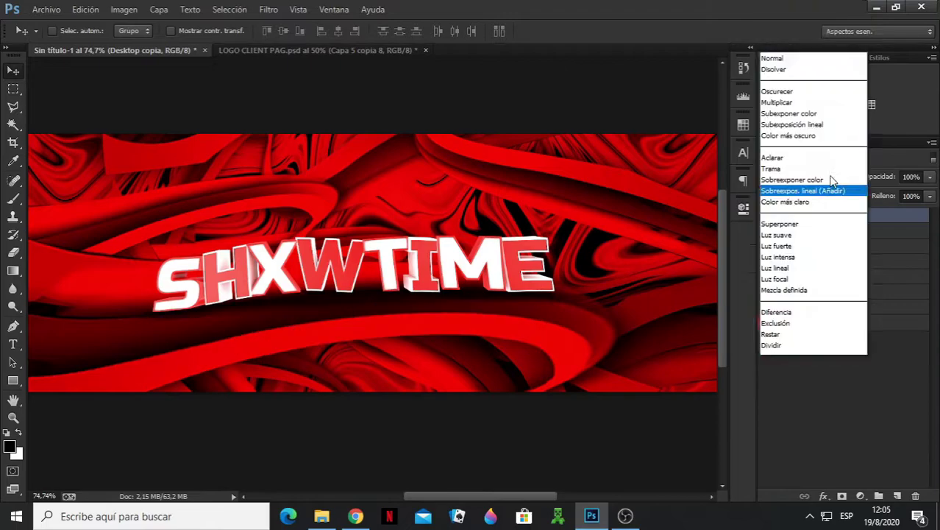
# - Give the reflection copy a 15 px Field Blur, erase its edges and set Fill to 31%
pyautogui.moveTo(930, 196); pyautogui.dragTo(875, 214)
pyautogui.press('e')
pyautogui.hotkey('ctrl', 'z')
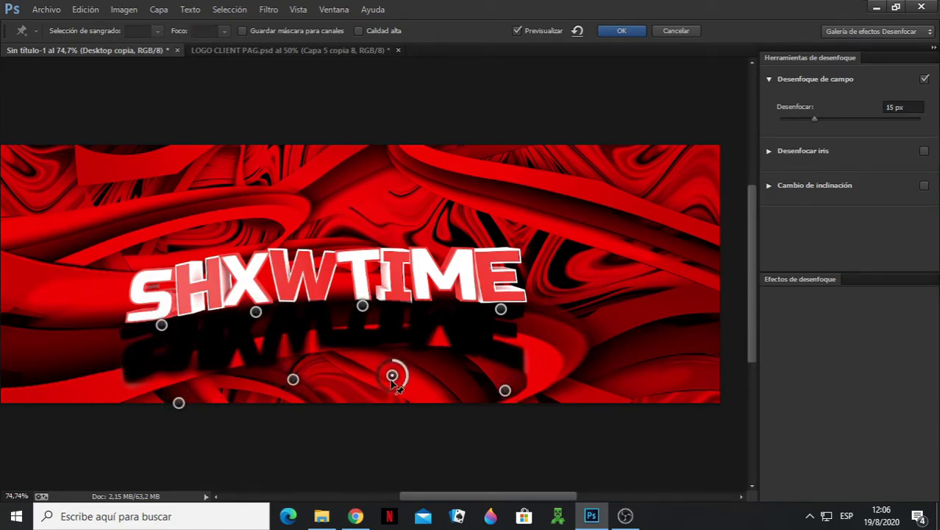
pyautogui.click(622, 31)
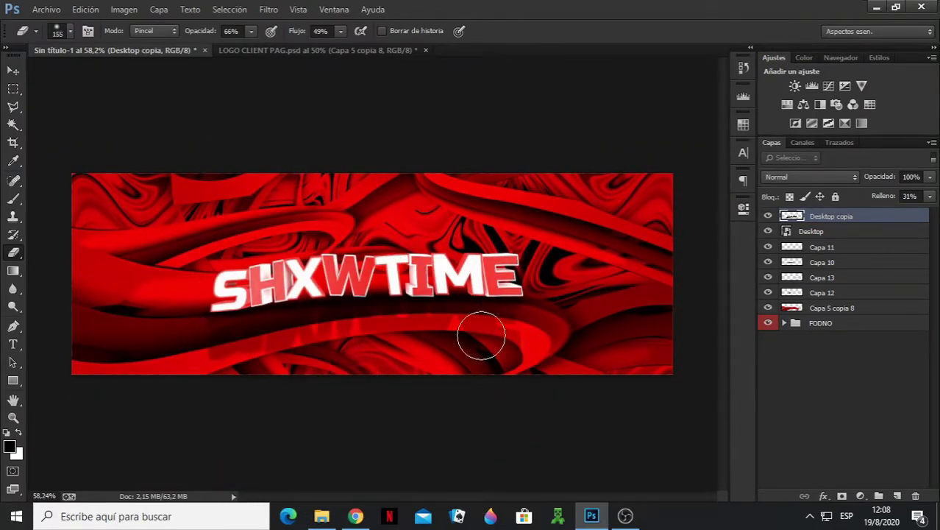
# - Paint a white soft-brush glow on a new layer below Capa 5 copia 8
pyautogui.click(831, 307)
pyautogui.click(897, 496)
pyautogui.press('b')
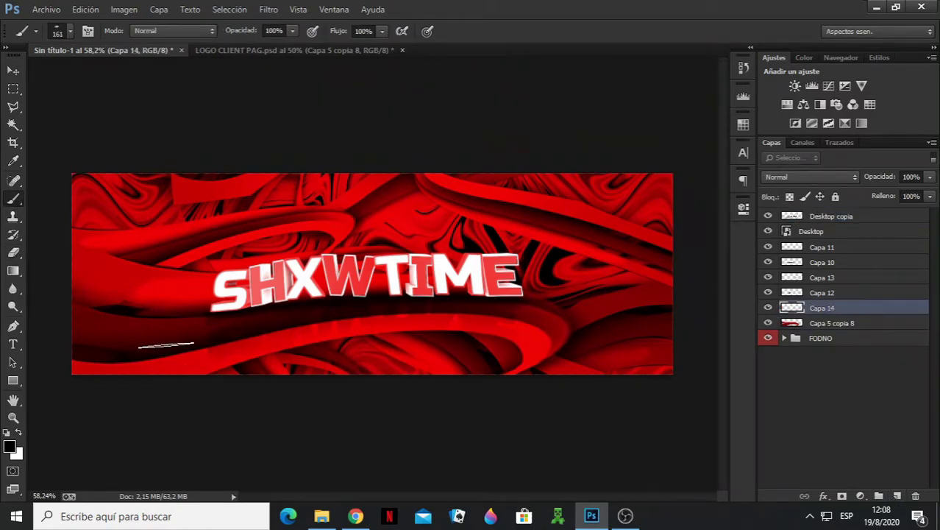
pyautogui.press('x')
pyautogui.rightClick(390, 243)
pyautogui.press('Escape')
pyautogui.hotkey('ctrl', '[')
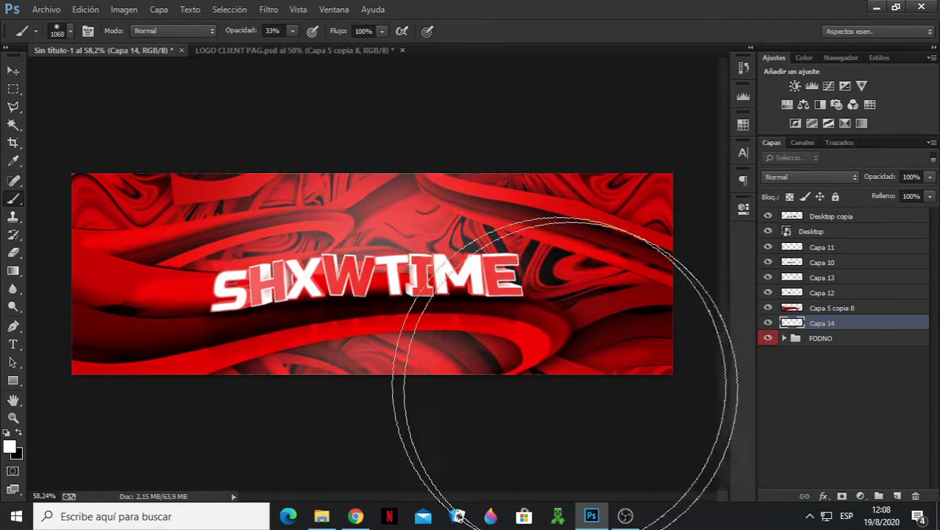
pyautogui.press('5')
pyautogui.press('7')
pyautogui.hotkey('ctrl', 't')
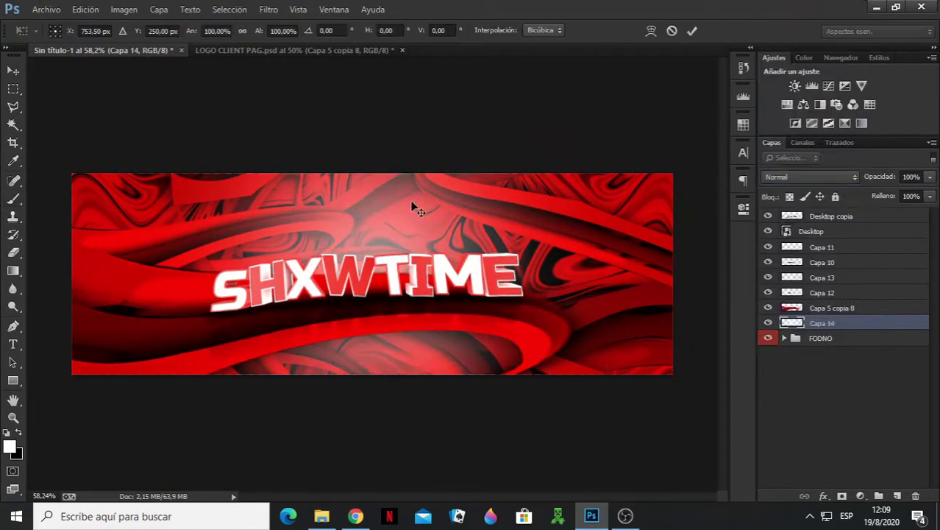
pyautogui.press('Return')
# - Lower the glow layers' Fill to 52% and 28% and check Capa 14's layer style
pyautogui.moveTo(930, 195); pyautogui.dragTo(895, 212)
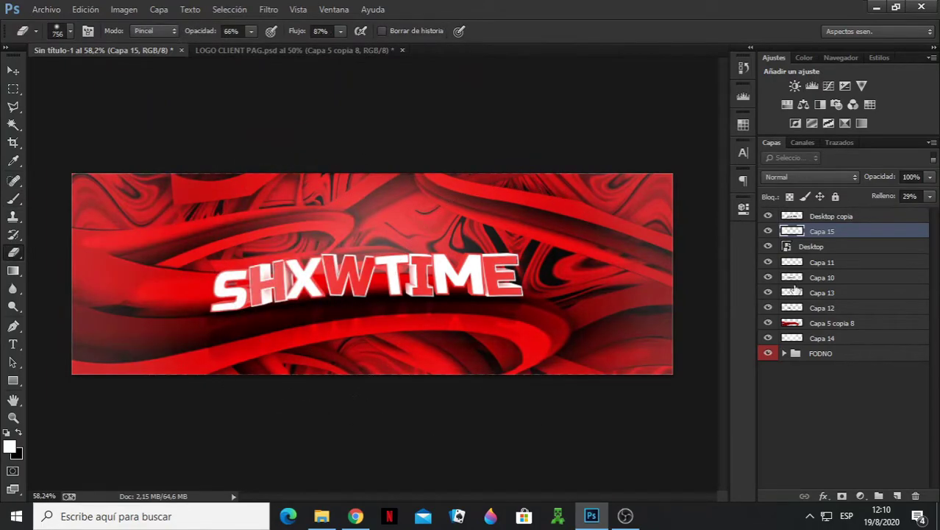
pyautogui.moveTo(930, 196); pyautogui.dragTo(881, 214)
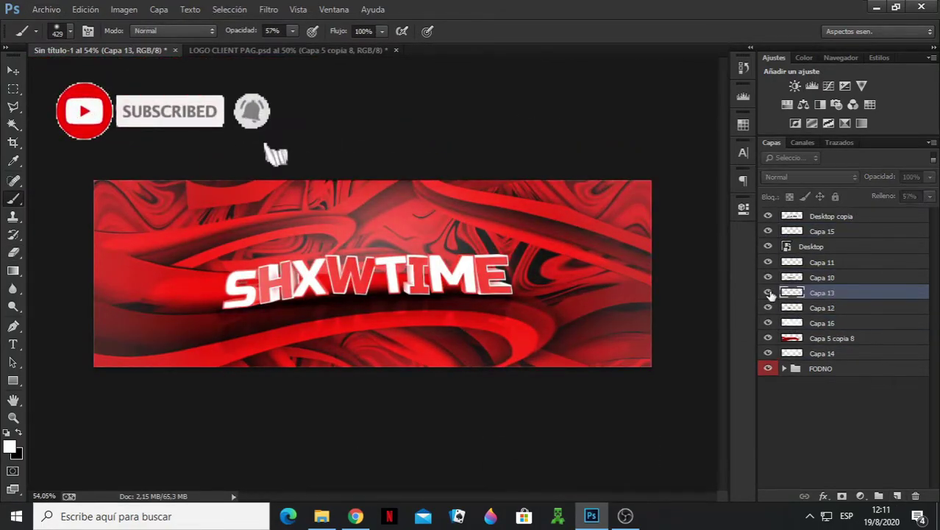
pyautogui.doubleClick(883, 354)
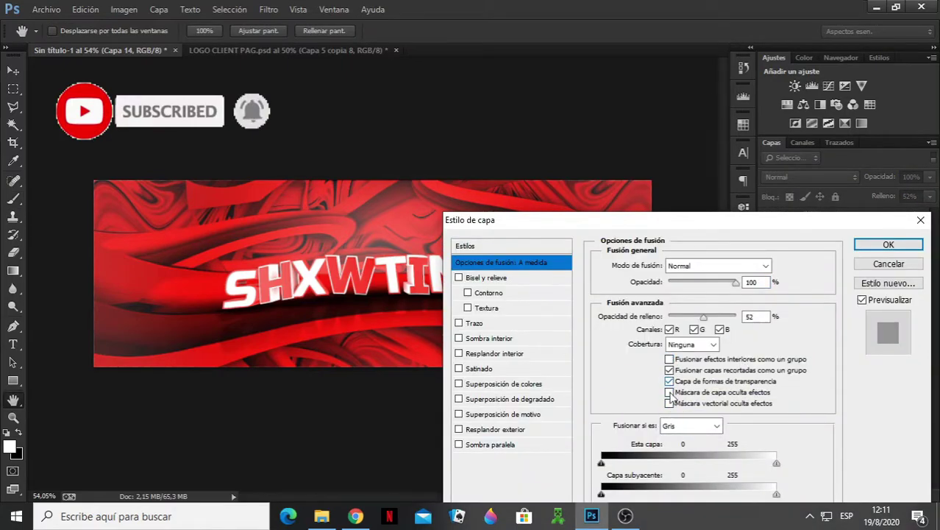
pyautogui.press('Return')
# - Duplicate the title and apply a Gaussian Blur of about 38.7 px to the copy
pyautogui.hotkey('ctrl', 'j')
pyautogui.click(268, 8)
pyautogui.moveTo(647, 288); pyautogui.dragTo(667, 289)
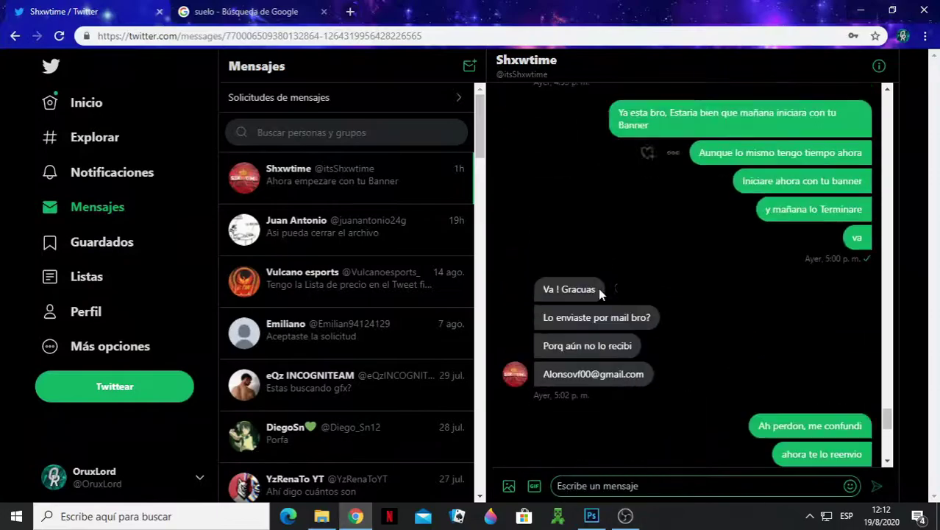
pyautogui.scroll(5, 890, 265)
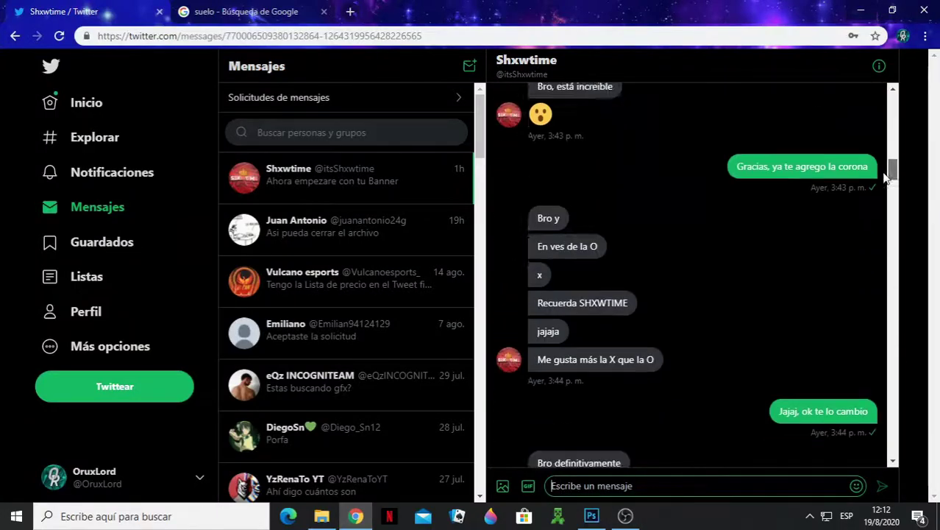
pyautogui.scroll(5, 890, 265)
pyautogui.scroll(5, 890, 265)
pyautogui.scroll(-3, 890, 264)
# - Search Chrome images for 'logo instagram' and copy the Instagram logo
pyautogui.click(350, 11)
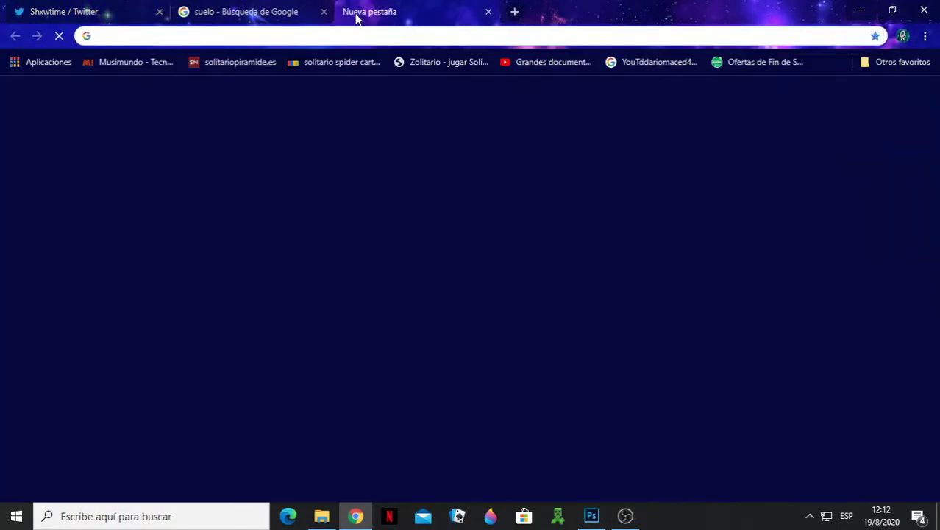
pyautogui.write('logo instagram')
pyautogui.press('Return')
pyautogui.click(219, 197)
pyautogui.rightClick(613, 197)
# - Paste the Instagram logo into the banner, scale it down and move its layer to the top
pyautogui.hotkey('ctrl', 'v')
pyautogui.hotkey('ctrl', 't')
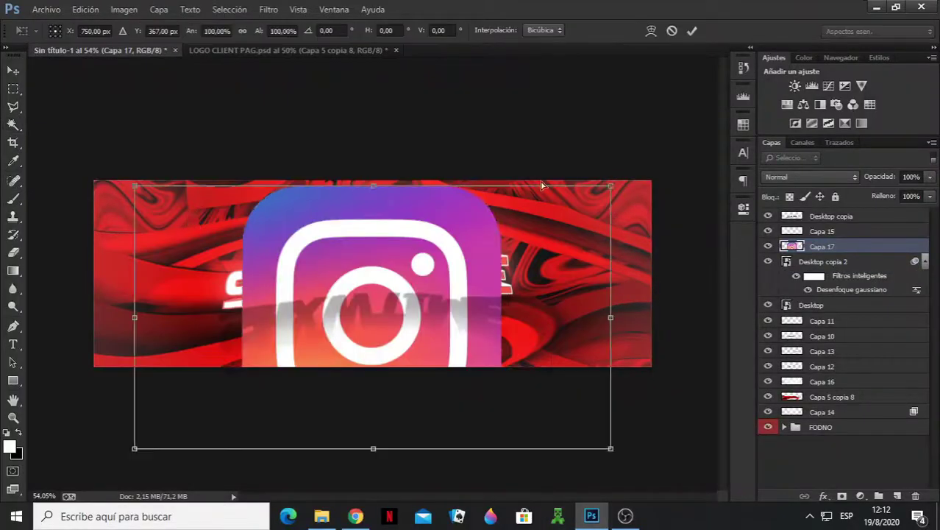
pyautogui.hotkey('ctrl', 'u')
pyautogui.press('Escape')
pyautogui.click(356, 246)
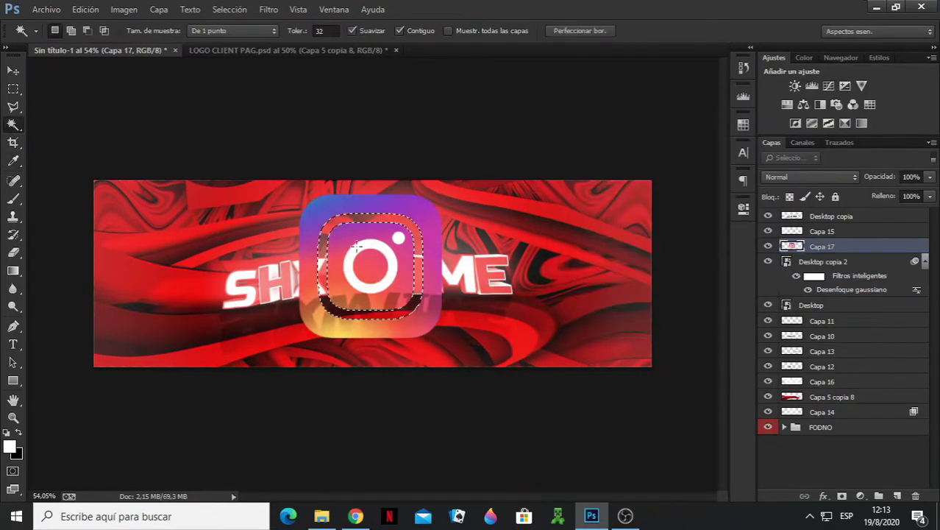
pyautogui.hotkey('ctrl', 'shift', ']')
# - Add a layer clipped to the logo and paint red and black shading at 54% opacity
pyautogui.press('b')
pyautogui.hotkey('ctrl', 'shift', 'alt', 'n')
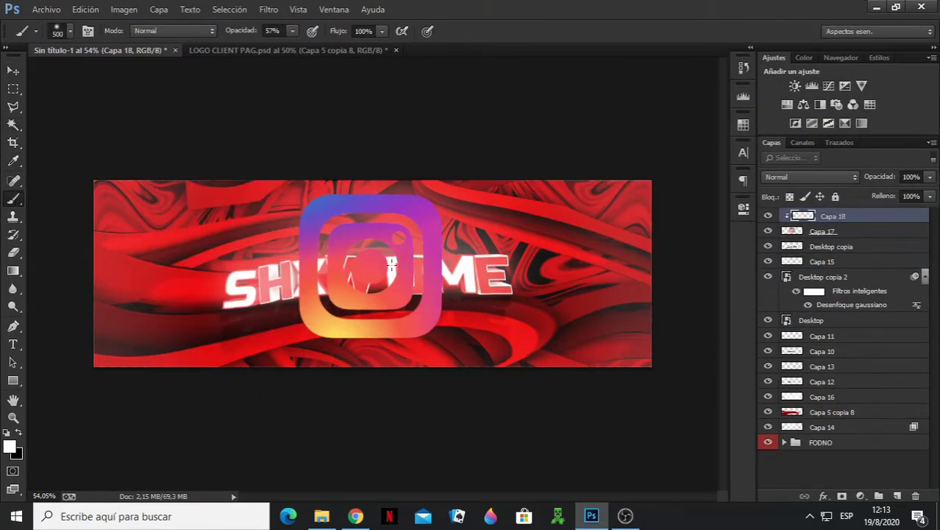
pyautogui.keyDown('alt'); pyautogui.click(228, 280); pyautogui.keyUp('alt')
pyautogui.hotkey('ctrl', 'u')
pyautogui.click(824, 232)
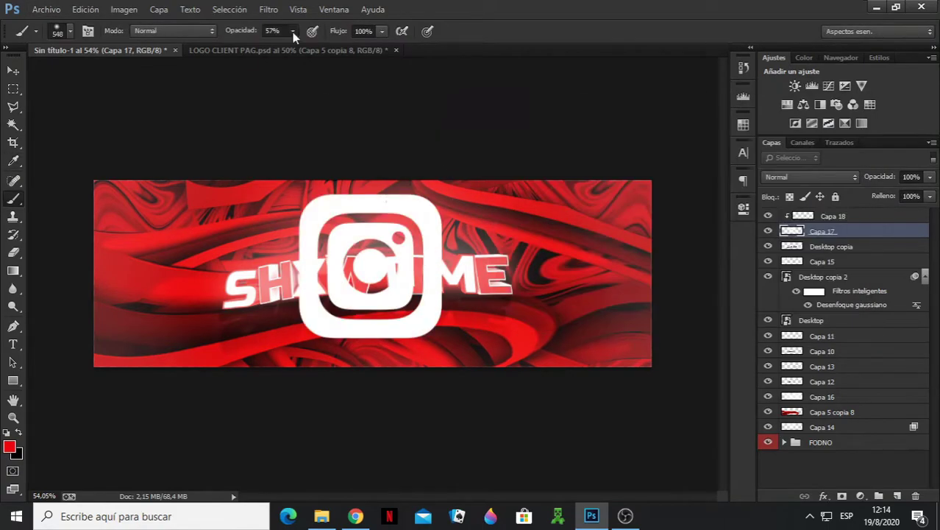
pyautogui.click(831, 216)
pyautogui.keyDown('ctrl'); pyautogui.click(259, 220); pyautogui.keyUp('ctrl')
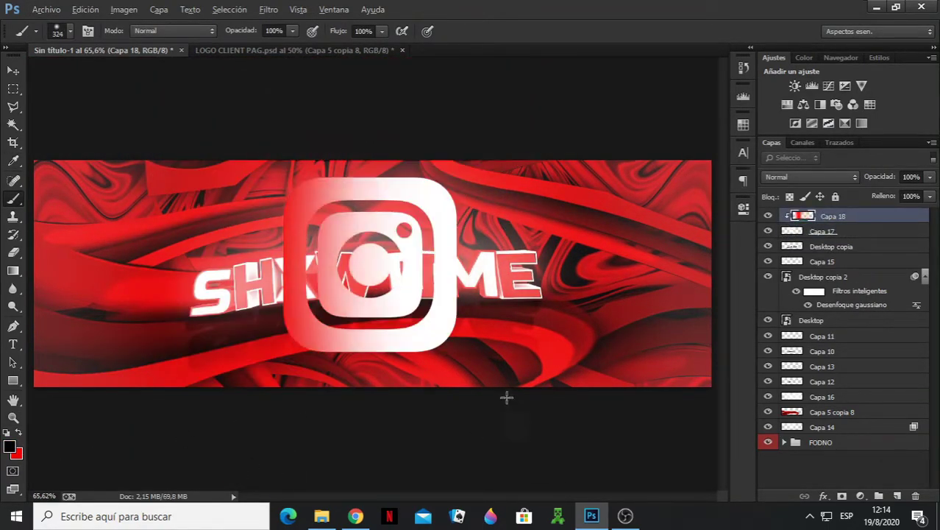
pyautogui.hotkey('alt', '[')
pyautogui.press('x')
pyautogui.hotkey('alt', ']')
pyautogui.moveTo(331, 206); pyautogui.dragTo(412, 316)
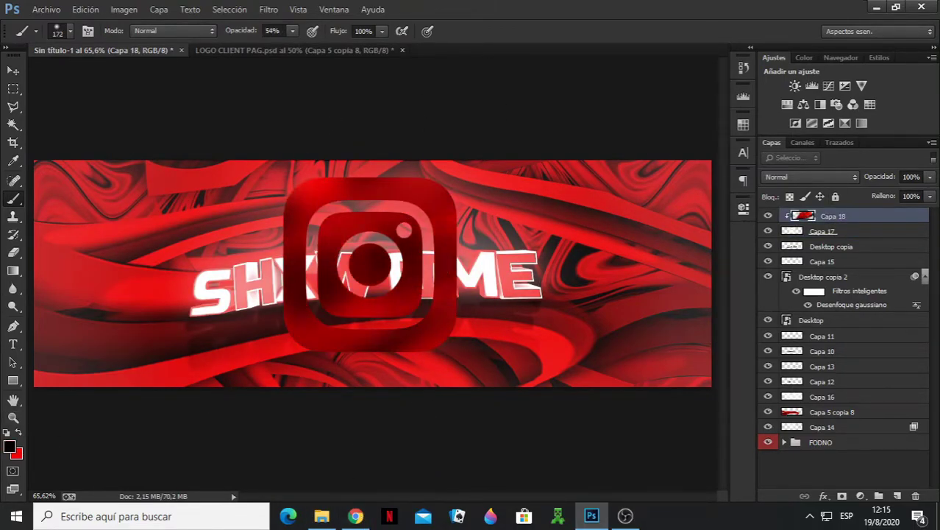
pyautogui.scroll(1, 469, 295)
# - Give the icon layer a Superponer Satin, Bevel and Emboss, and an Oscurecer stroke
pyautogui.doubleClick(854, 218)
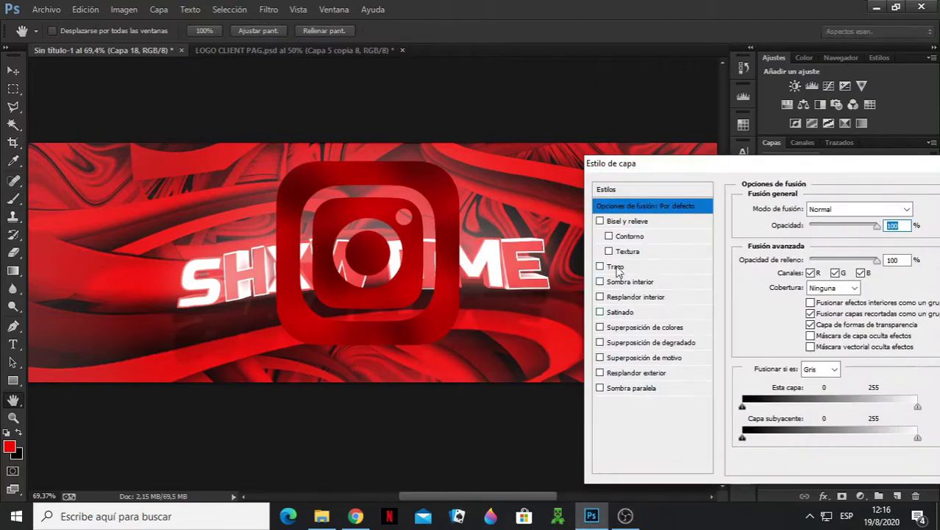
pyautogui.click(620, 312)
pyautogui.click(853, 208)
pyautogui.click(811, 6)
pyautogui.click(853, 208)
pyautogui.click(819, 172)
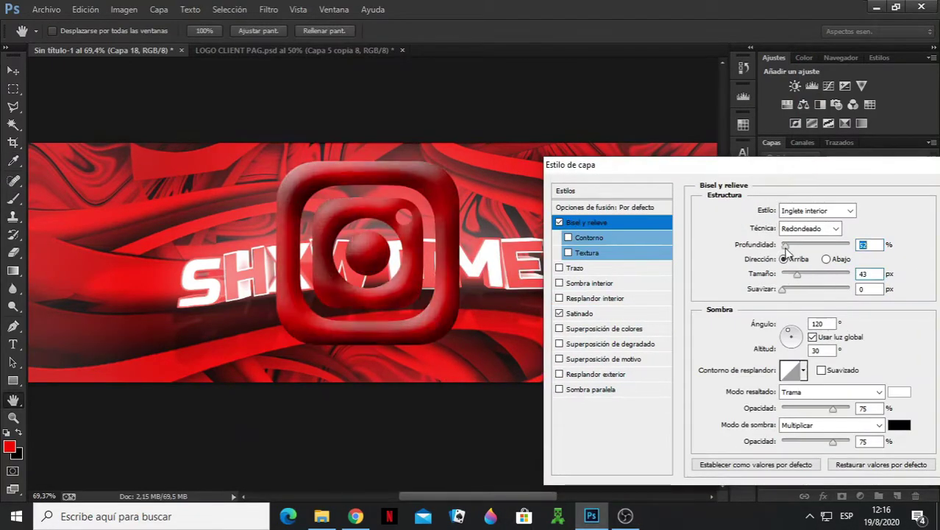
pyautogui.click(591, 390)
pyautogui.click(574, 268)
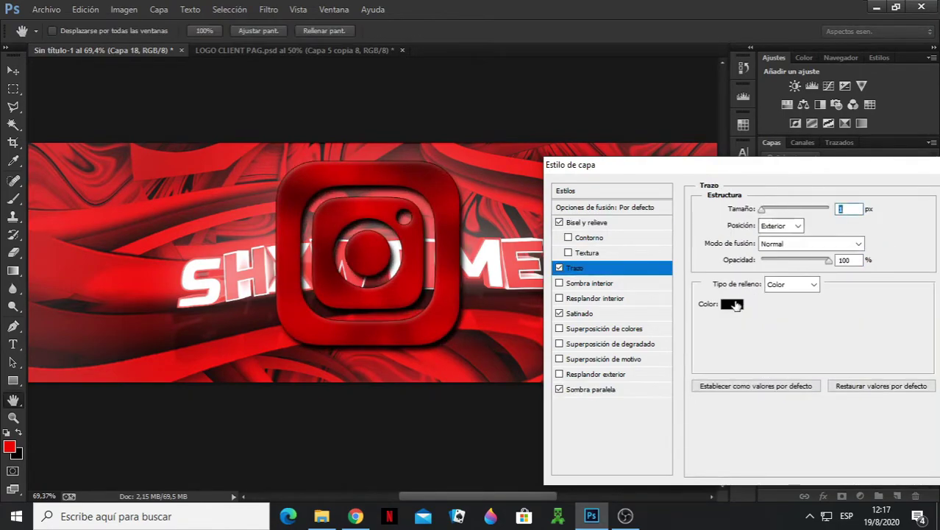
pyautogui.click(810, 243)
pyautogui.click(795, 42)
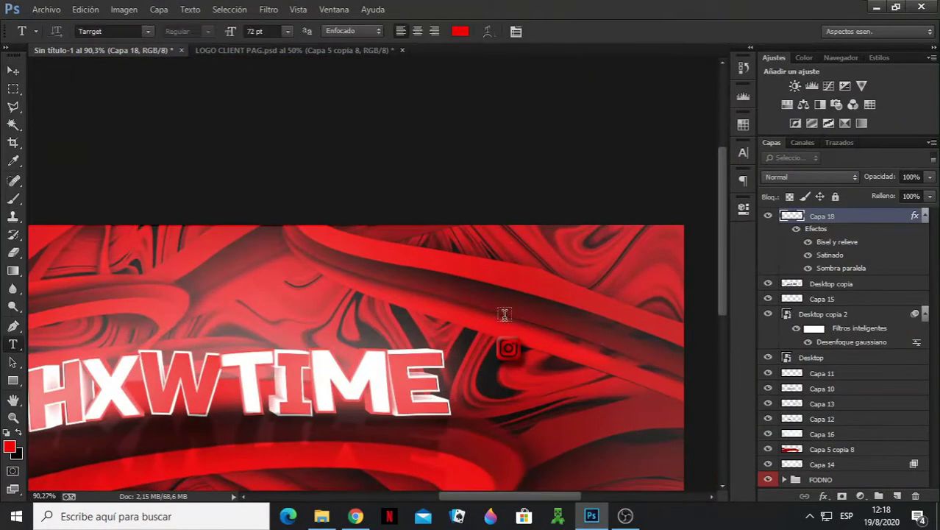
# - Add 'SÍGUEME!' text in Futura BQ and position it above the Instagram icon
pyautogui.click(505, 314)
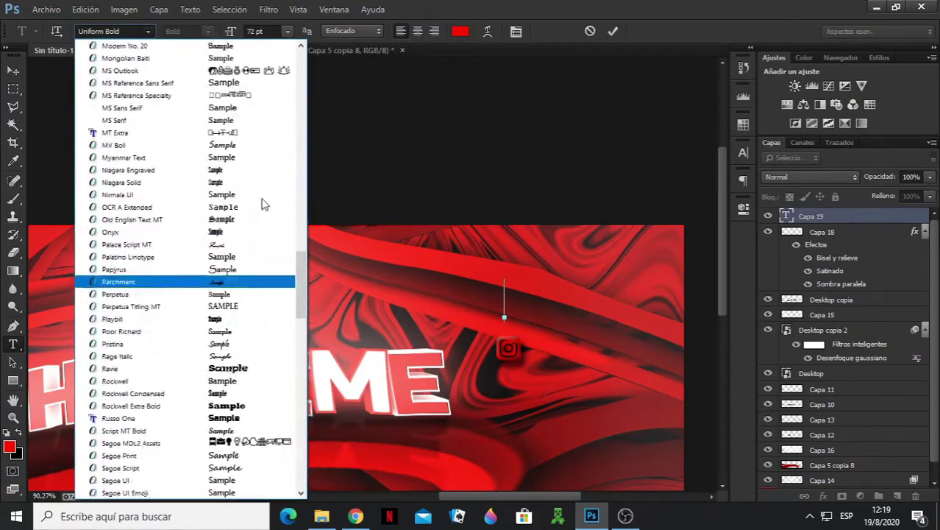
pyautogui.scroll(5, 263, 203)
pyautogui.scroll(10, 322, 159)
pyautogui.scroll(10, 307, 94)
pyautogui.click(166, 315)
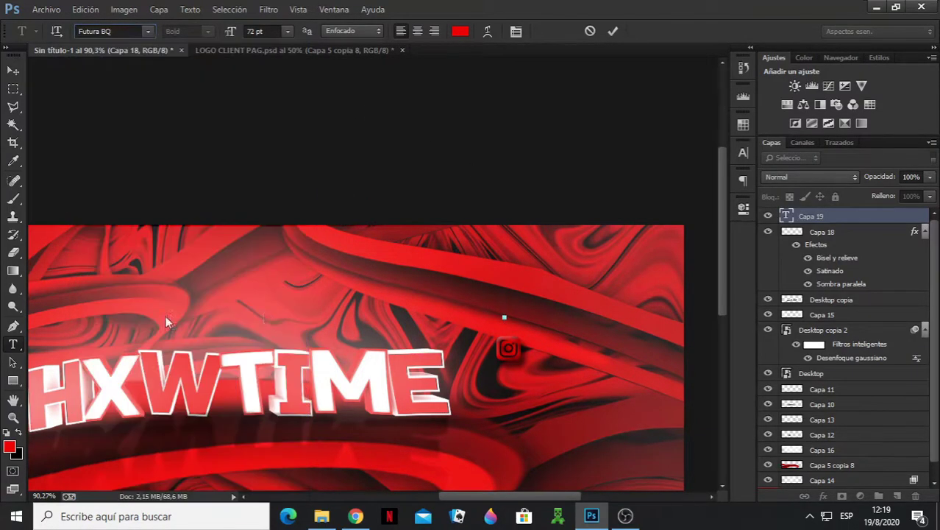
pyautogui.write('SÍGUEME')
pyautogui.moveTo(674, 301); pyautogui.dragTo(595, 301)
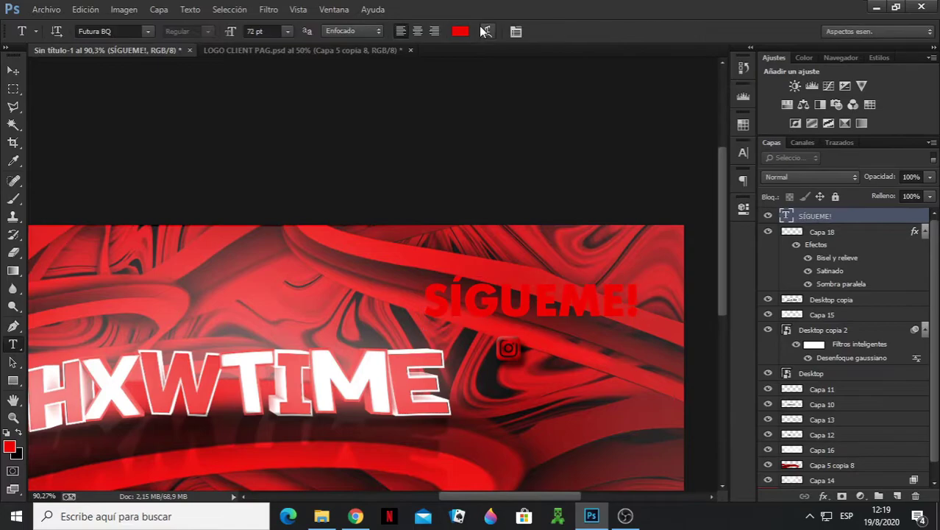
pyautogui.hotkey('ctrl', 't')
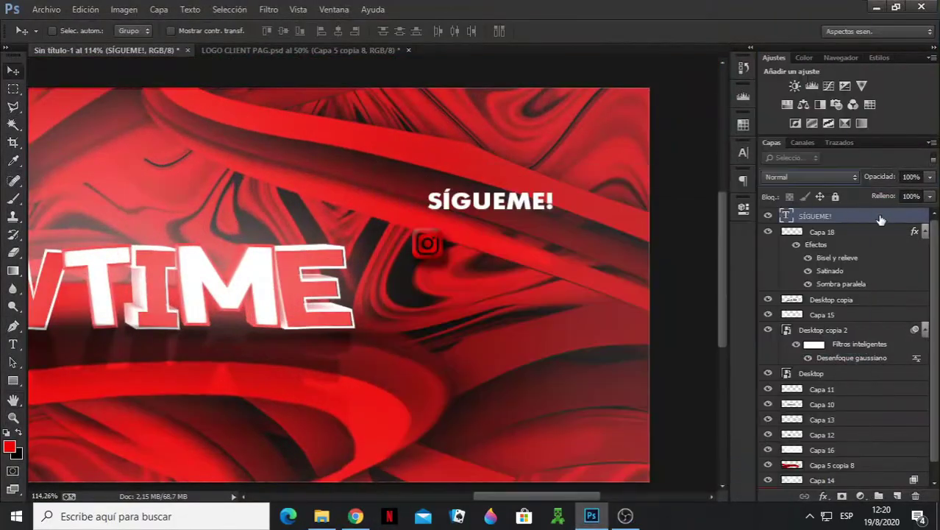
# - Apply a silver gradient style from the Styles panel to SÍGUEME!
pyautogui.click(880, 58)
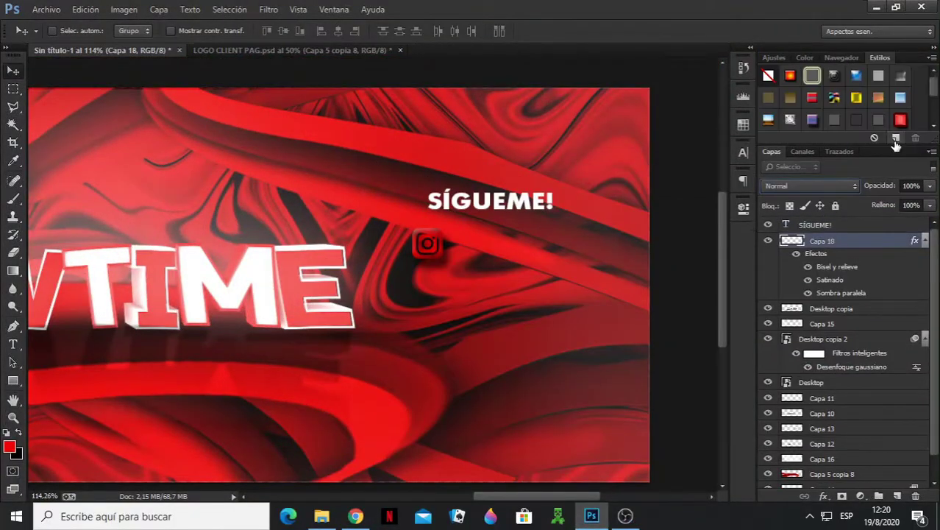
pyautogui.click(824, 106)
pyautogui.scroll(5, 511, 236)
# - Gaussian-blur a copy of the Instagram icon and adjust the icon's drop shadow
pyautogui.doubleClick(841, 318)
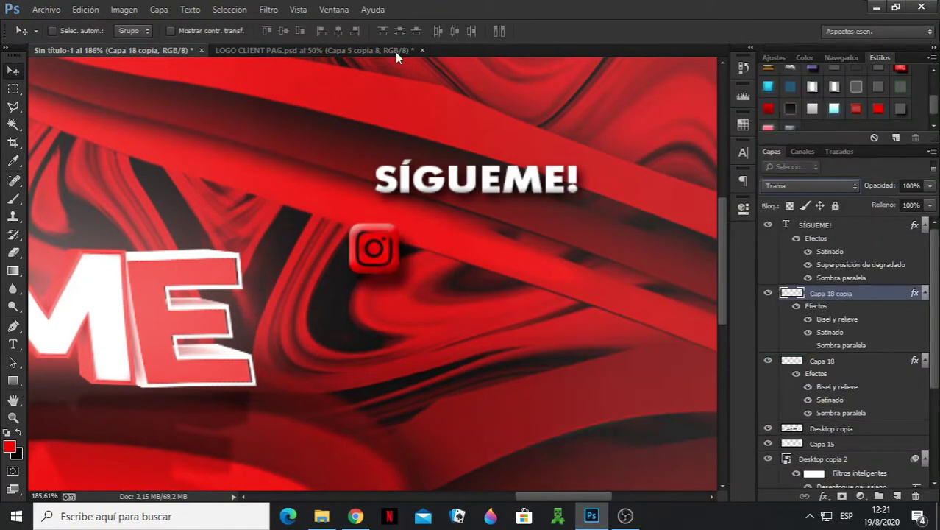
pyautogui.click(268, 9)
pyautogui.moveTo(289, 161)
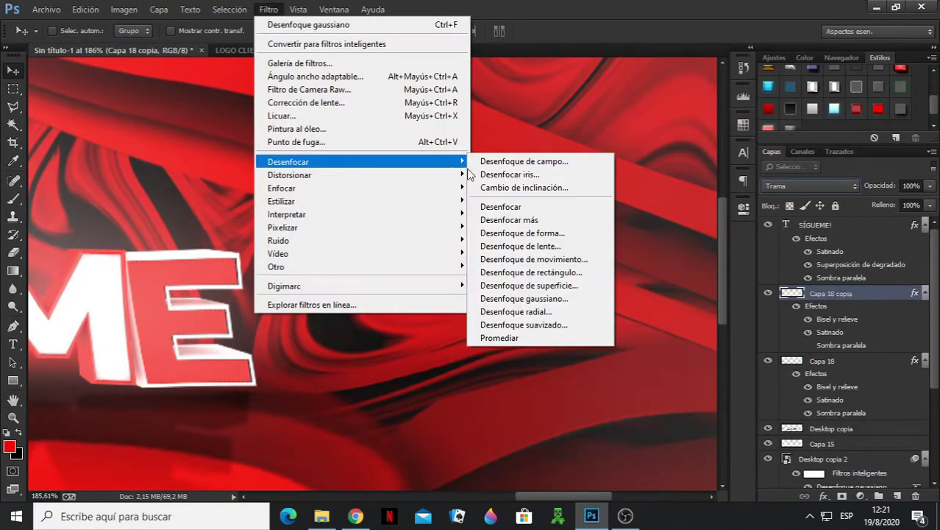
pyautogui.click(645, 293)
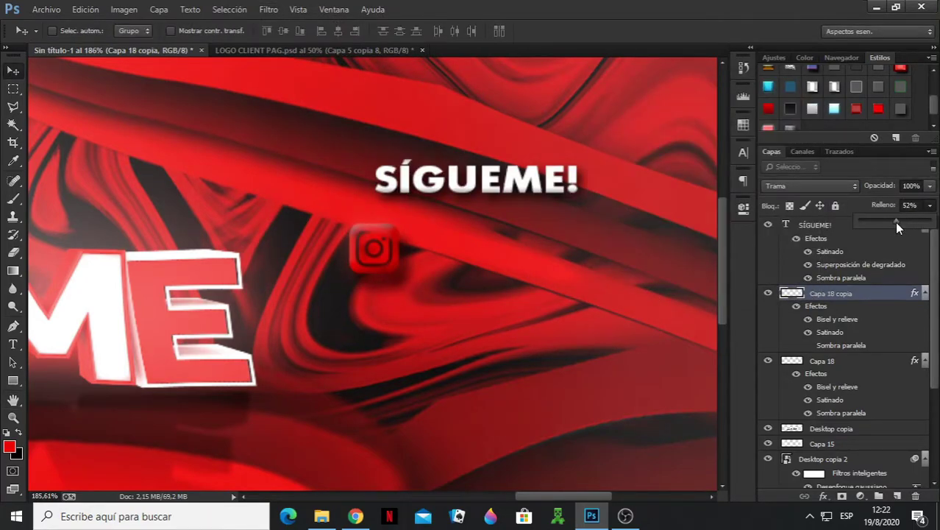
pyautogui.doubleClick(840, 413)
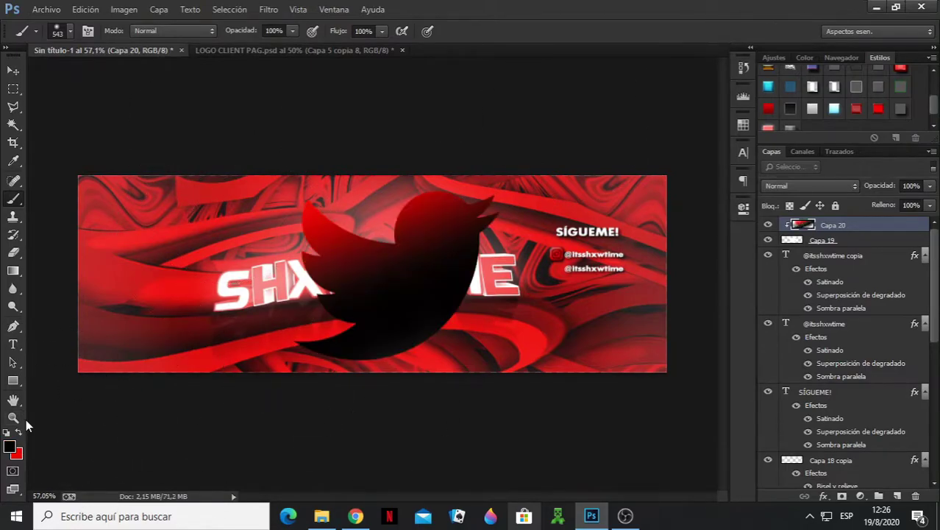
# - Shade the Twitter bird red with a Superponer Satin effect and remove the extra handle line
pyautogui.click(21, 435)
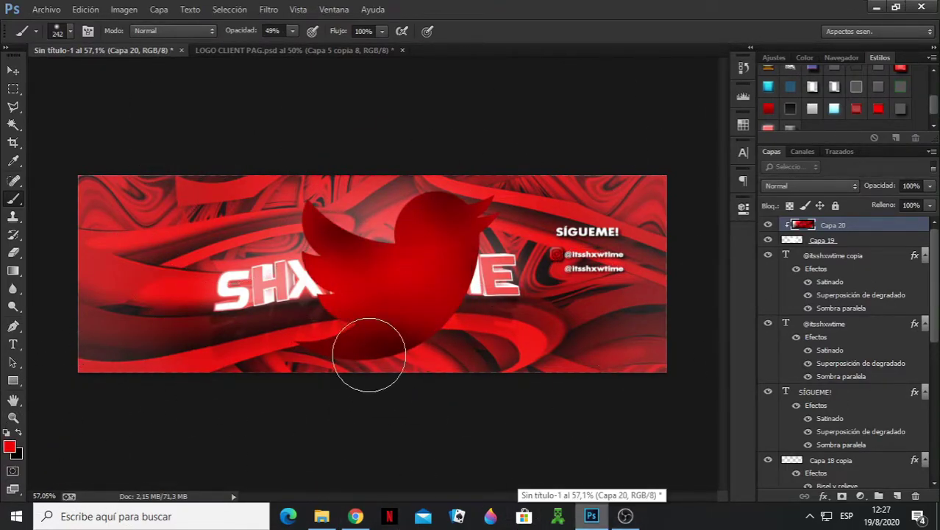
pyautogui.doubleClick(863, 225)
pyautogui.click(513, 310)
pyautogui.click(743, 207)
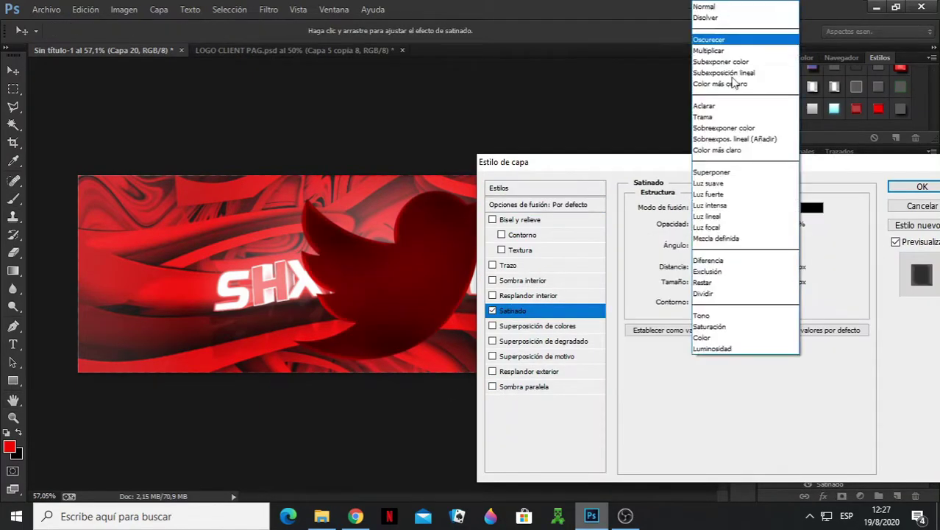
pyautogui.click(765, 204)
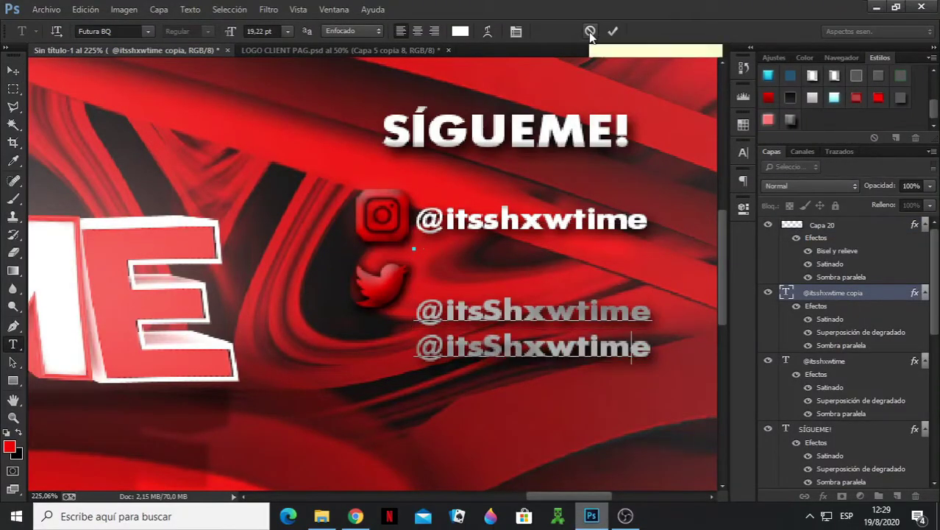
pyautogui.click(590, 31)
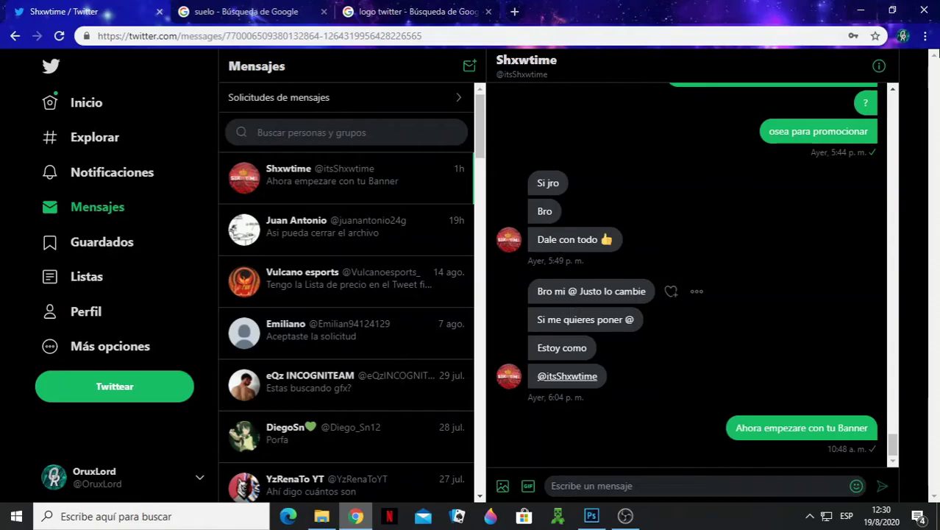
# - Open a new Chrome tab and start searching 'lineas de a'
pyautogui.click(514, 11)
pyautogui.write('lineas de a')
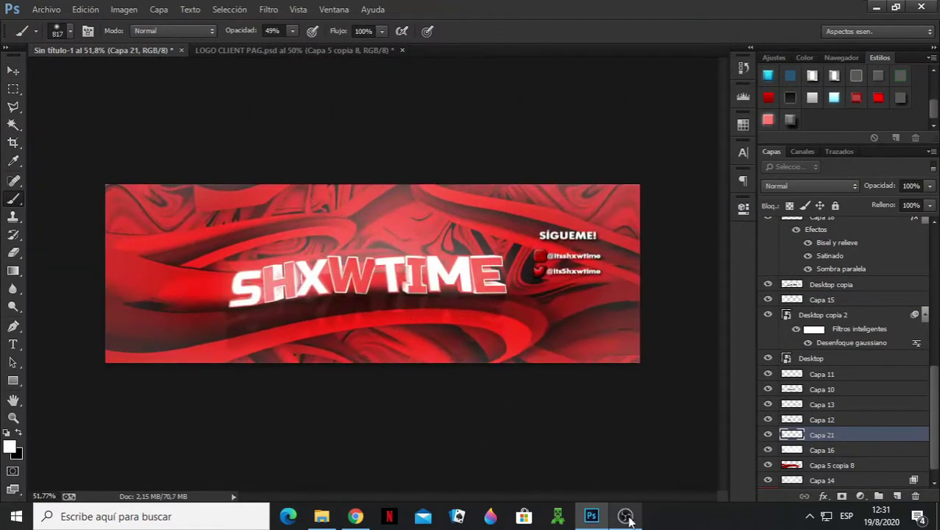
# - Try a white light streak from the crown logo file beside the title, then undo it
pyautogui.click(295, 50)
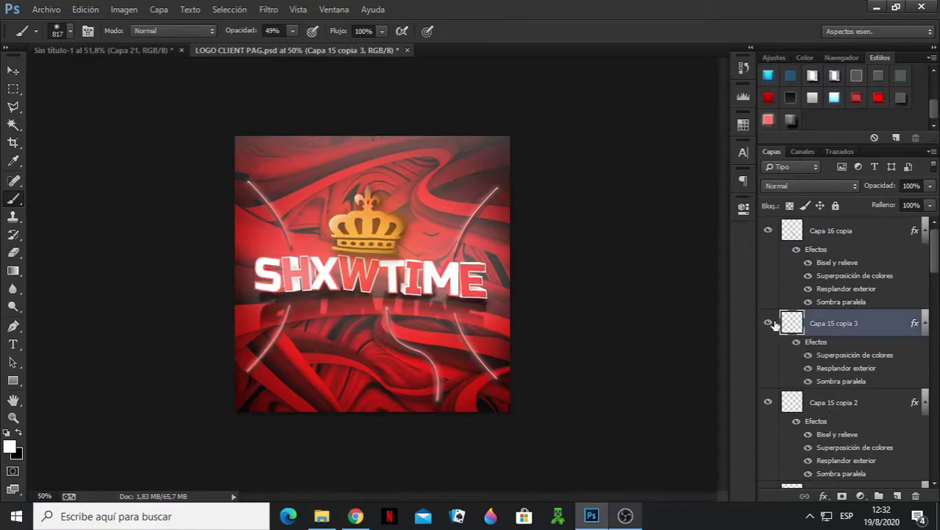
pyautogui.moveTo(217, 179); pyautogui.dragTo(281, 288)
pyautogui.hotkey('ctrl', 't')
pyautogui.moveTo(346, 220); pyautogui.dragTo(287, 254)
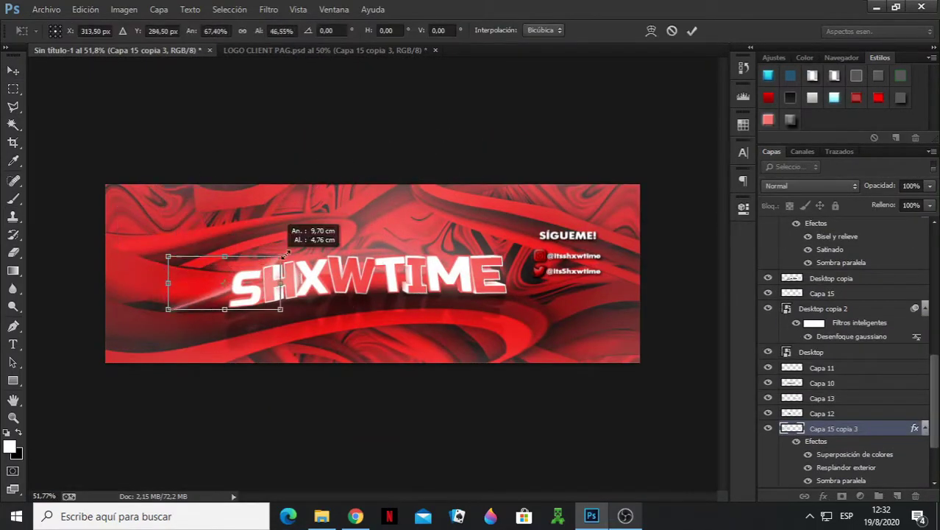
pyautogui.hotkey('ctrl', 'z')
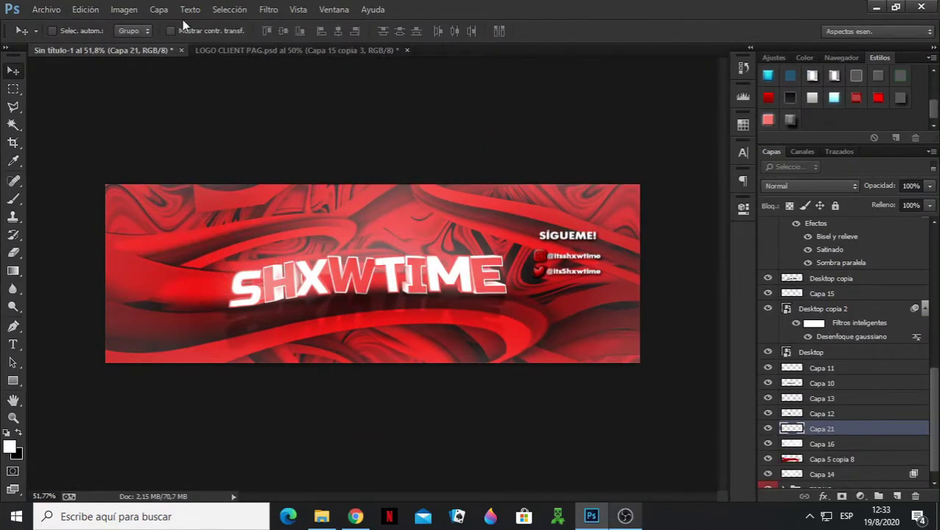
# - Open #GenesisPack.psd from the #GenesisPack folder
pyautogui.hotkey('ctrl', 'o')
pyautogui.doubleClick(162, 120)
pyautogui.doubleClick(193, 112)
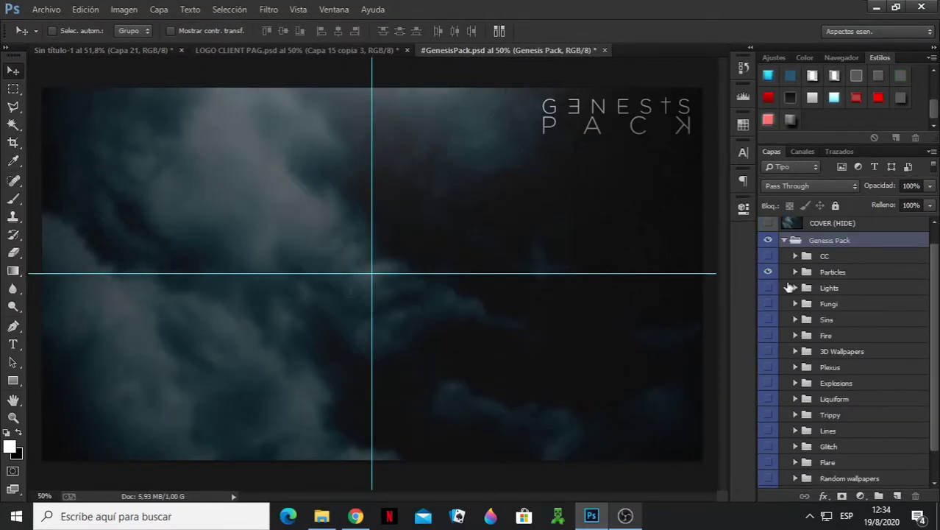
# - Show the Particles group and drag a #GenesisParticle layer into the banner, adjusting hue and size
pyautogui.click(795, 271)
pyautogui.click(769, 272)
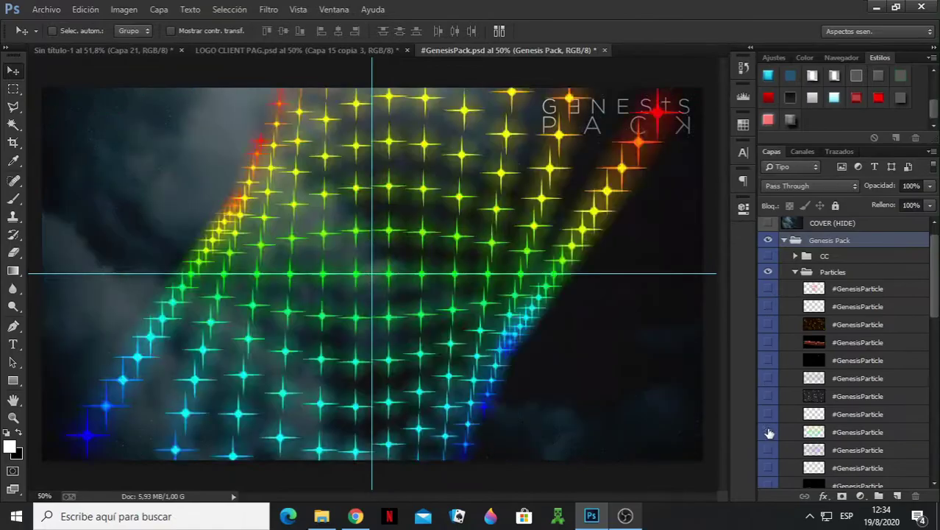
pyautogui.click(768, 432)
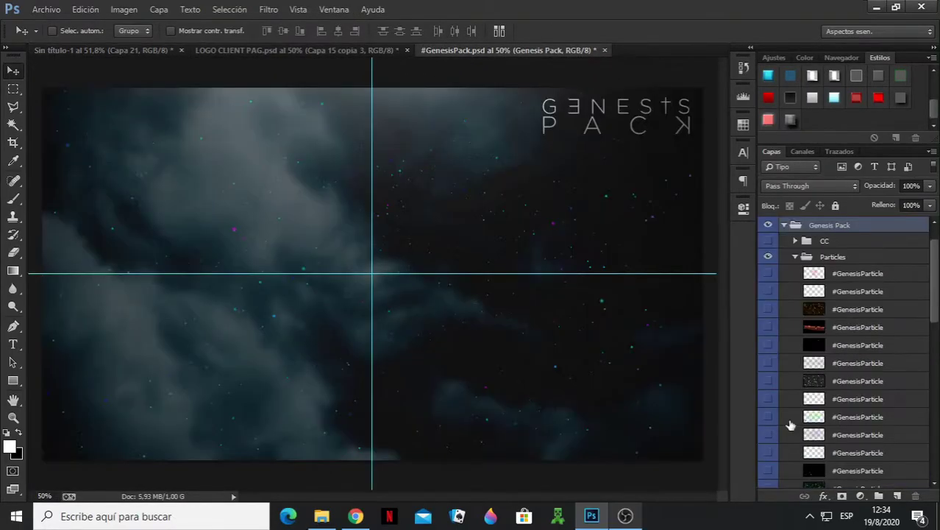
pyautogui.moveTo(790, 425); pyautogui.dragTo(375, 206)
pyautogui.hotkey('ctrl', 'u')
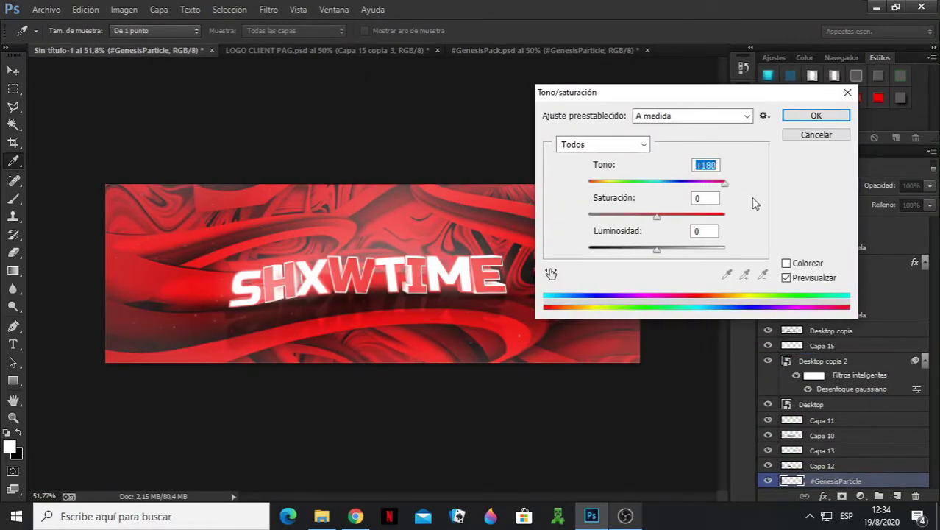
pyautogui.press('Return')
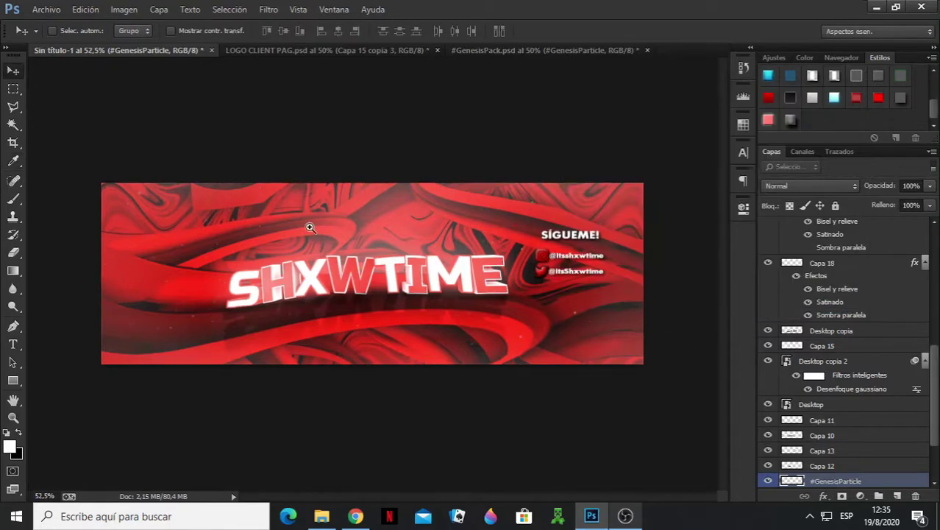
pyautogui.press('v')
pyautogui.press('Return')
# - Recolour the particles red with Hue/Saturation, shifting the reds' hue
pyautogui.hotkey('ctrl', 'u')
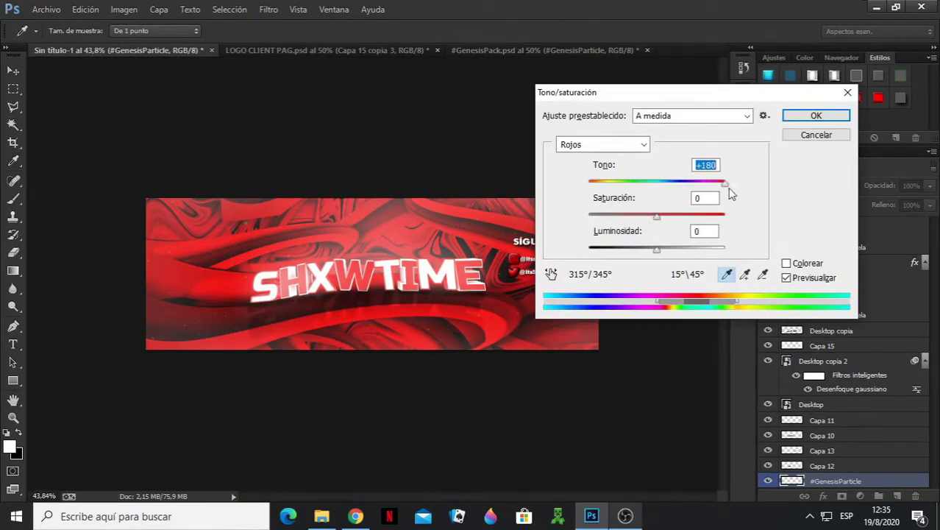
pyautogui.click(692, 115)
pyautogui.click(655, 130)
pyautogui.click(603, 144)
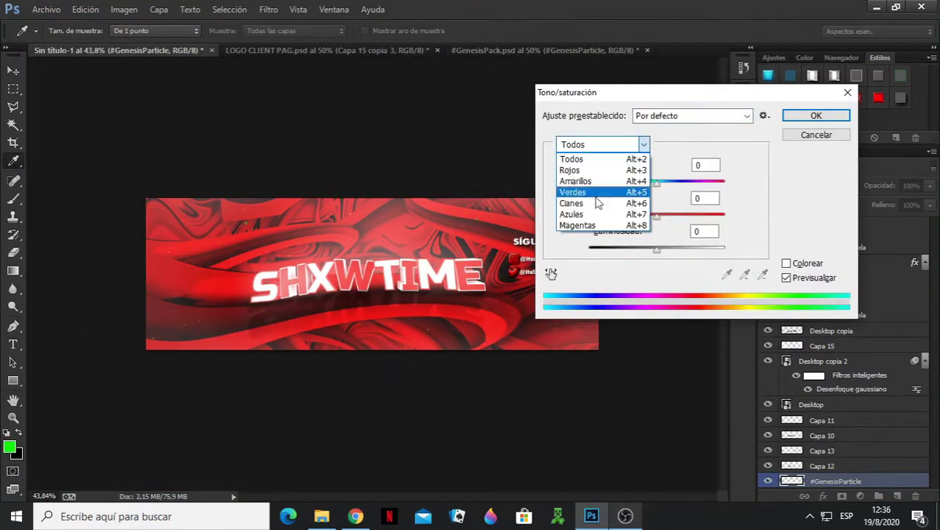
pyautogui.click(594, 167)
pyautogui.moveTo(657, 183); pyautogui.dragTo(663, 186)
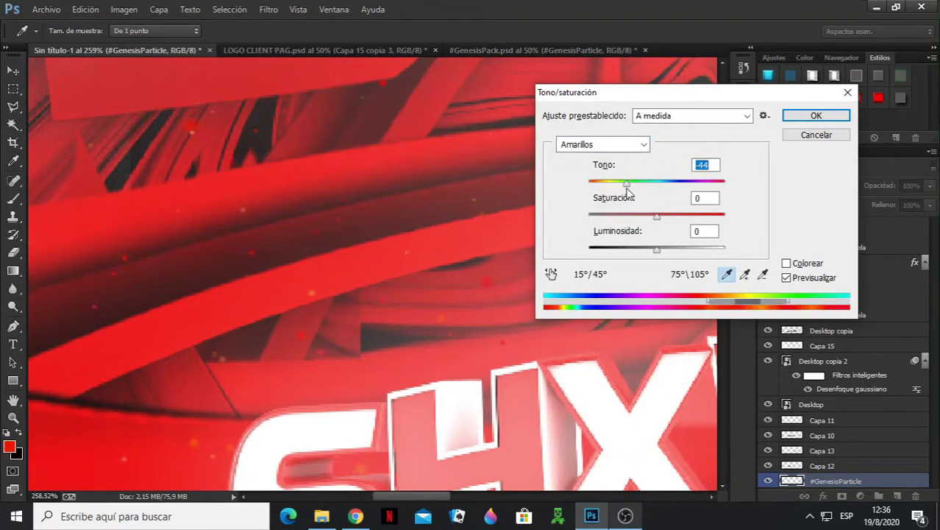
pyautogui.hotkey('ctrl', '0')
pyautogui.moveTo(648, 182); pyautogui.dragTo(605, 184)
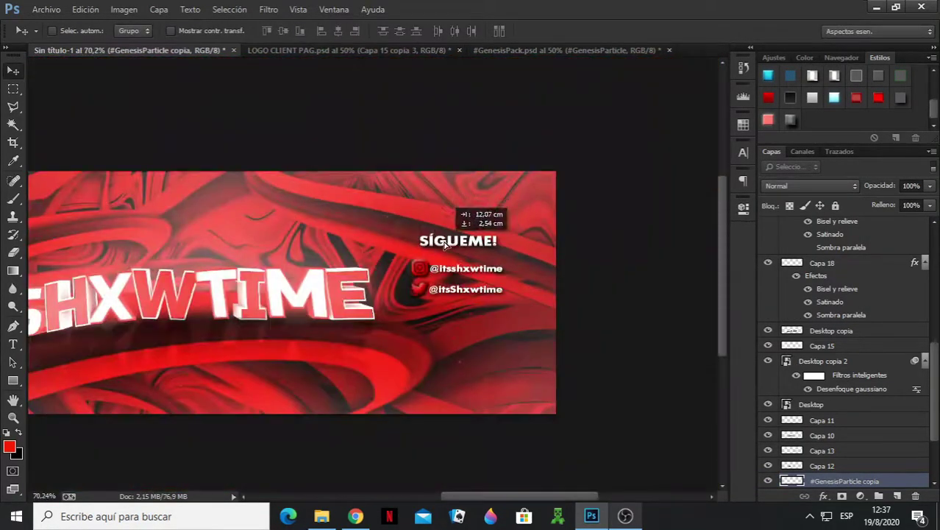
# - Move the particle copy above Capa 18 and clip it to the Instagram icon
pyautogui.moveTo(831, 293)
pyautogui.mouseDown()
pyautogui.moveTo(855, 291)
pyautogui.moveTo(855, 415)
pyautogui.mouseUp()
pyautogui.keyDown('alt'); pyautogui.click(890, 437); pyautogui.keyUp('alt')
pyautogui.scroll(5, 592, 298)
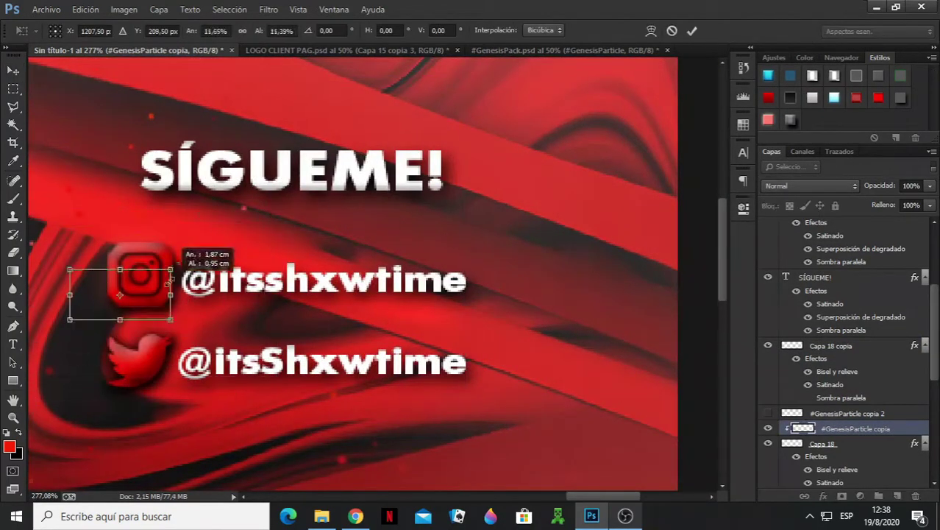
# - Duplicate the Twitter bird layer and Gaussian Blur the copy at 7.6 radius into a glow
pyautogui.hotkey('ctrl', 'e')
pyautogui.hotkey('ctrl', 'j')
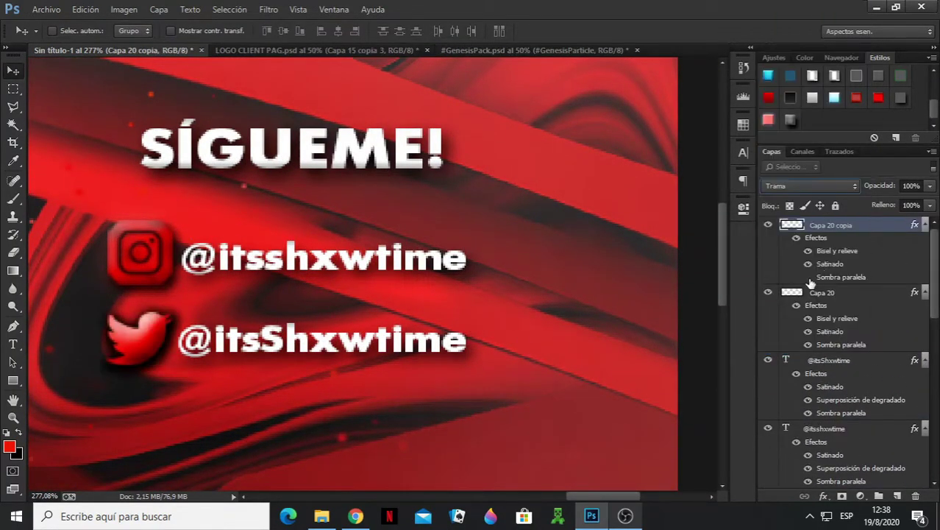
pyautogui.hotkey('ctrl', 'alt', 'f')
pyautogui.press('Escape')
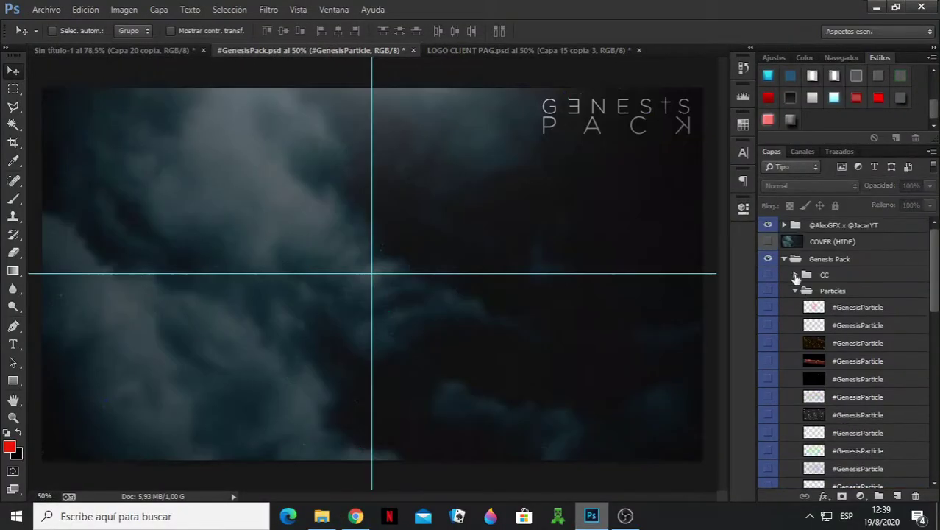
# - Collapse Particles and show the Explosions group's #BigBang layer
pyautogui.click(795, 290)
pyautogui.scroll(-2, 846, 353)
pyautogui.click(795, 336)
pyautogui.click(768, 335)
pyautogui.click(768, 370)
pyautogui.click(768, 387)
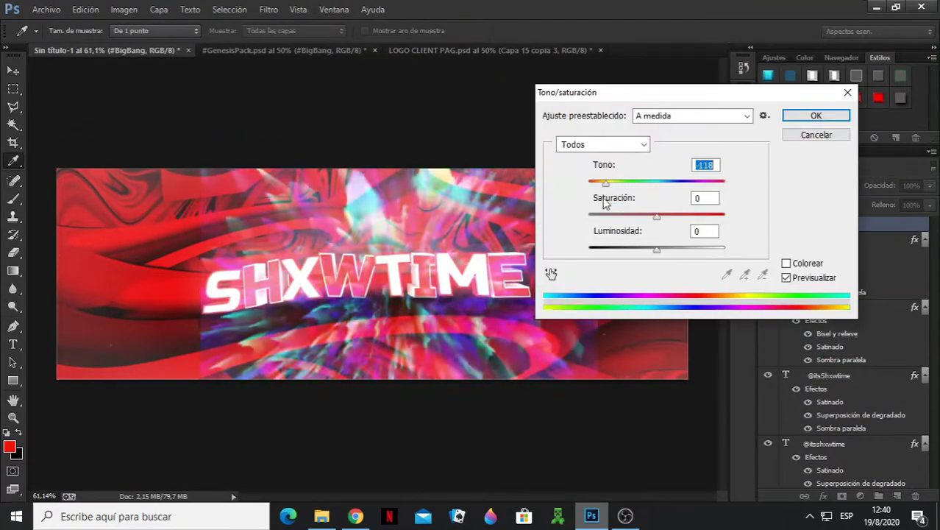
# - Recolour #BigBang with Hue/Saturation on the magenta, red and yellow channels
pyautogui.click(603, 144)
pyautogui.click(588, 228)
pyautogui.click(602, 144)
pyautogui.click(588, 169)
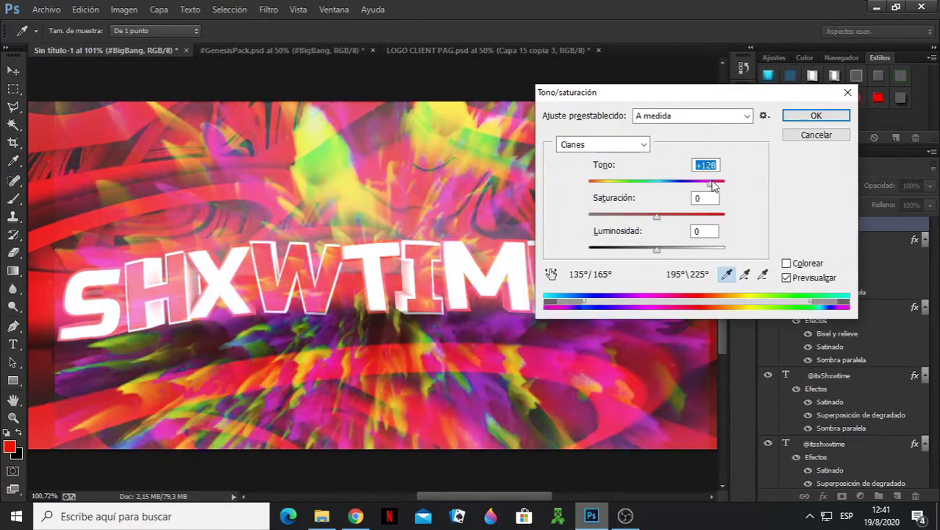
pyautogui.click(632, 181)
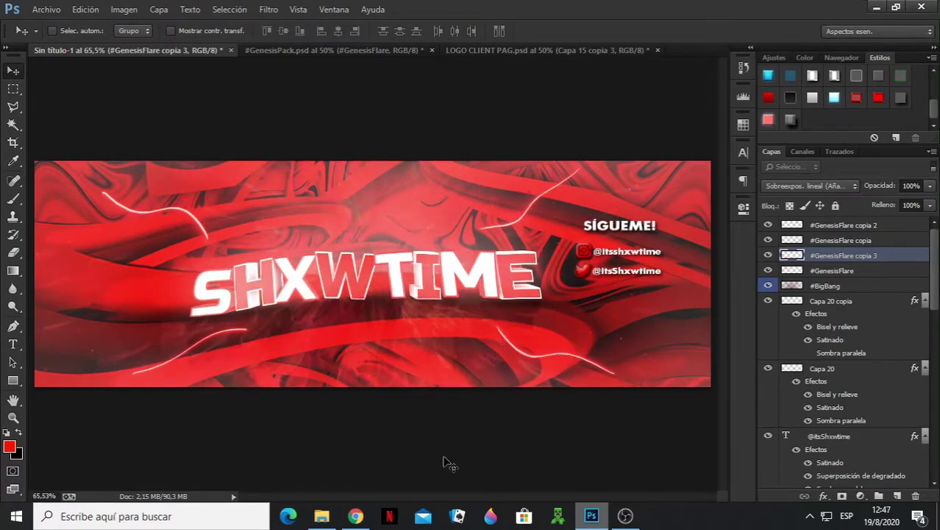
# - Scroll over the finished banner with its title, social icons and handles
pyautogui.scroll(-3, 415, 330)
pyautogui.scroll(2, 451, 342)
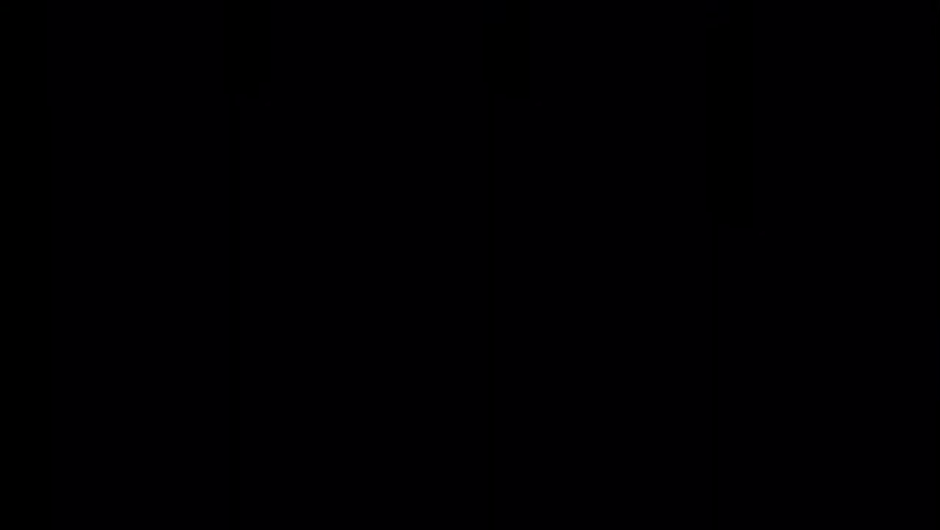